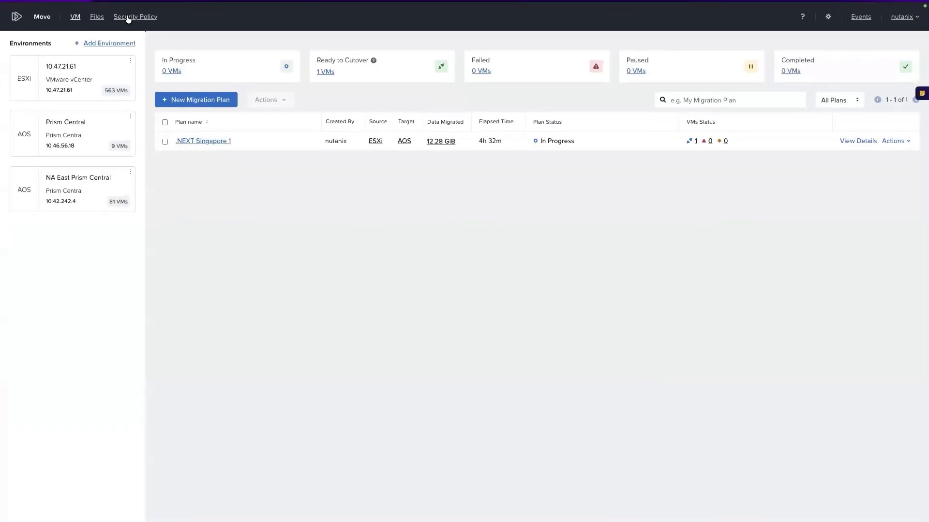
Create a new VM migration plan named "my vms" and proceed to its source and target settings.
left_click(129, 18)
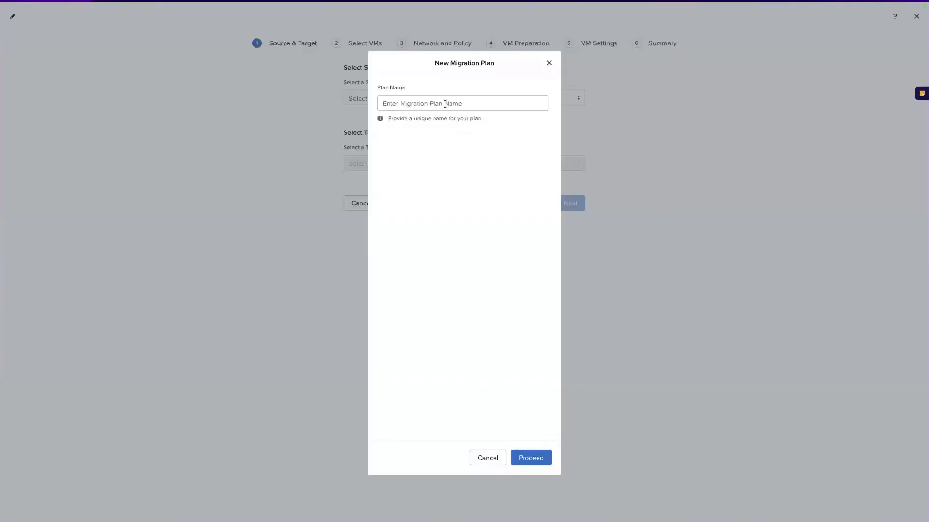
left_click(445, 103)
type("my vms")
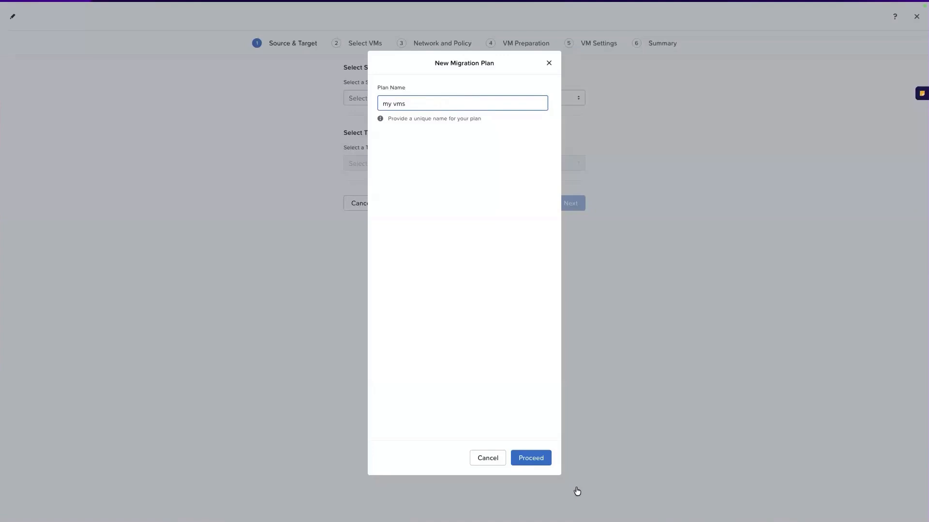
left_click(531, 459)
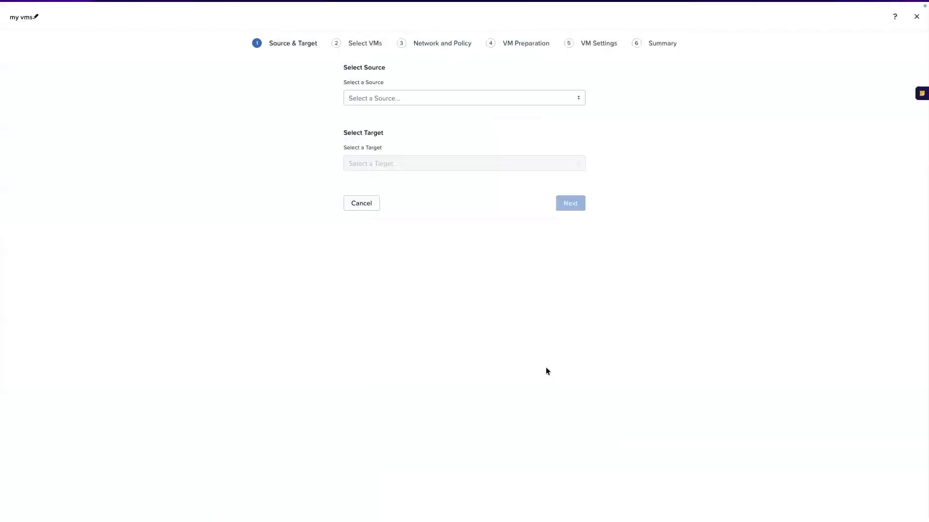
Set the plan's source to the 10.47.21.61 VMware vCenter and its target to NA East Prism Central.
left_click(562, 98)
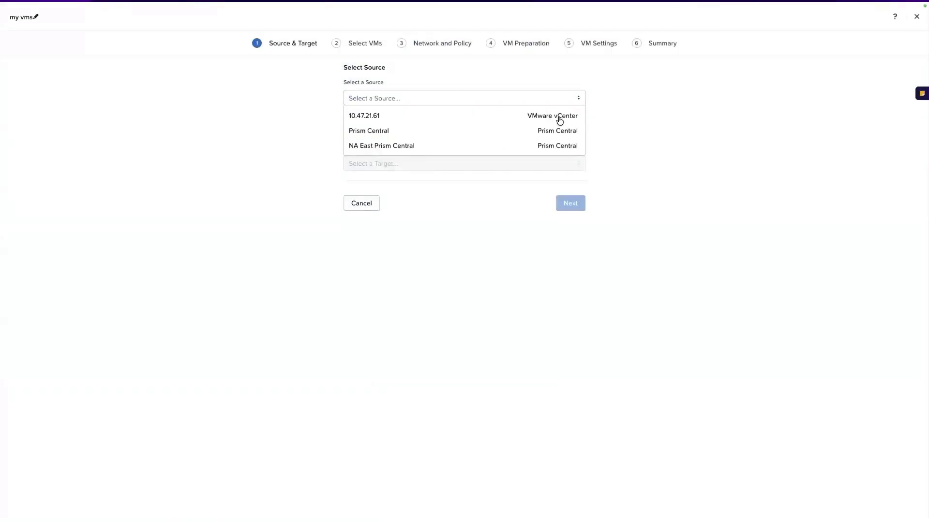
left_click(557, 117)
left_click(466, 166)
left_click(467, 183)
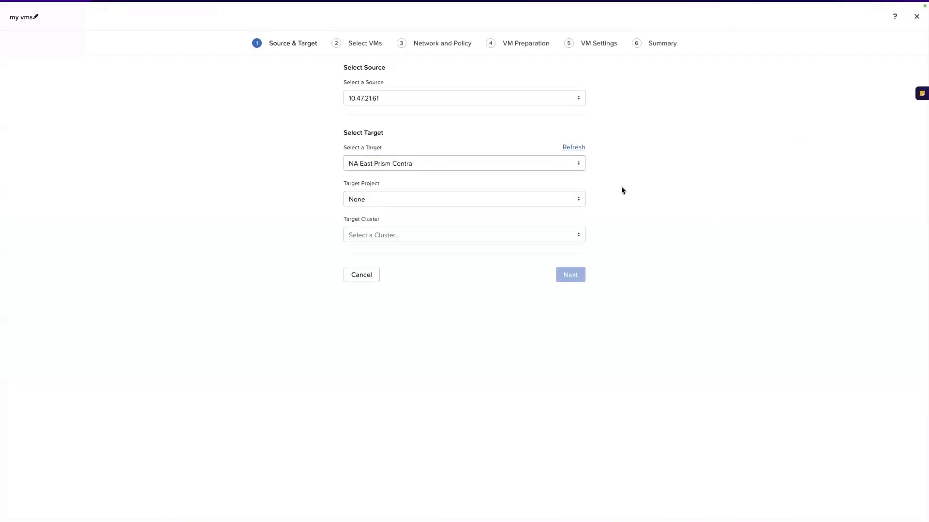
left_click(542, 235)
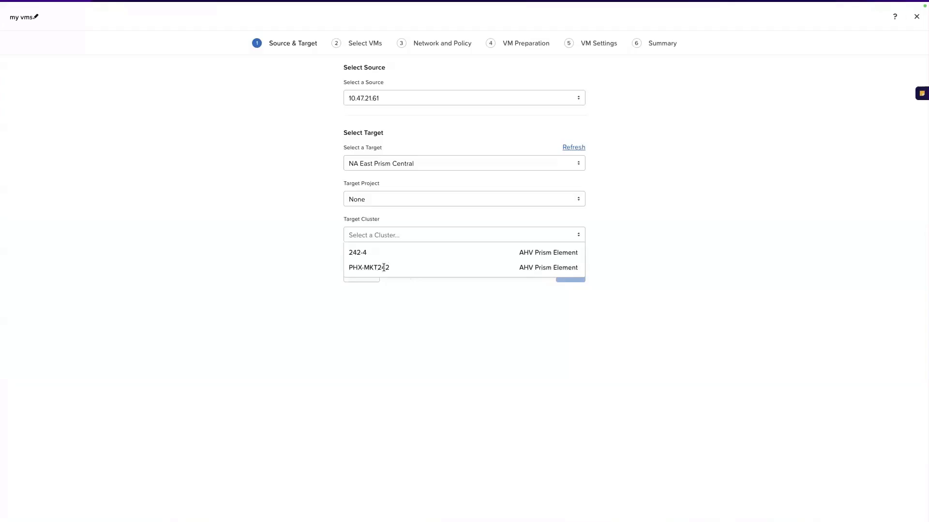
left_click(384, 267)
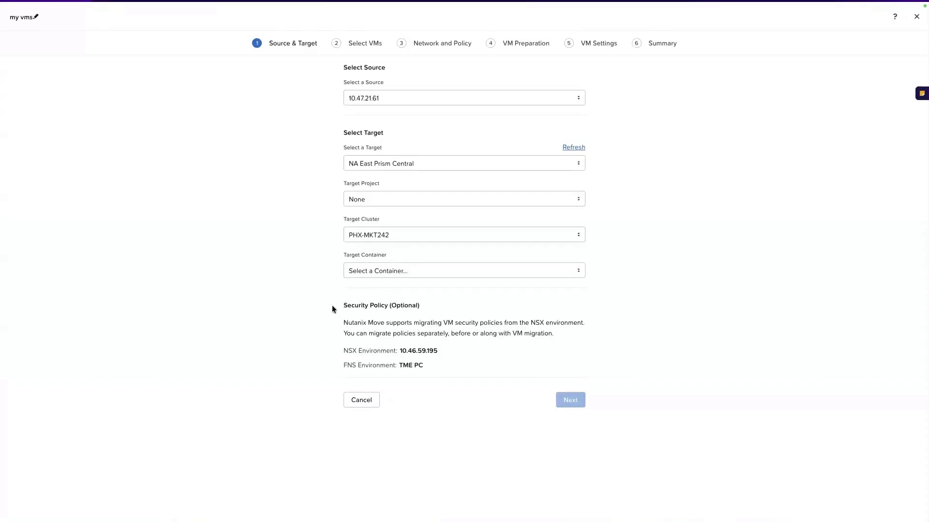
left_click(394, 282)
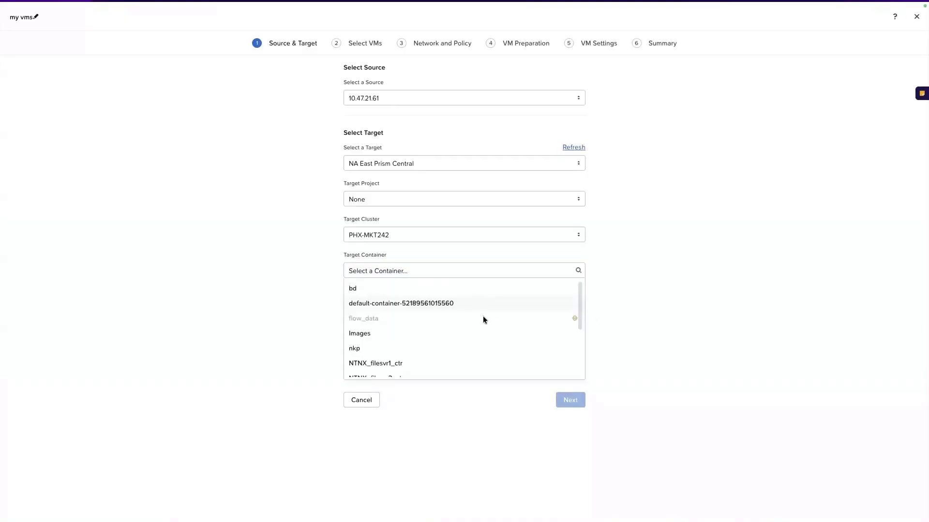
left_click(459, 304)
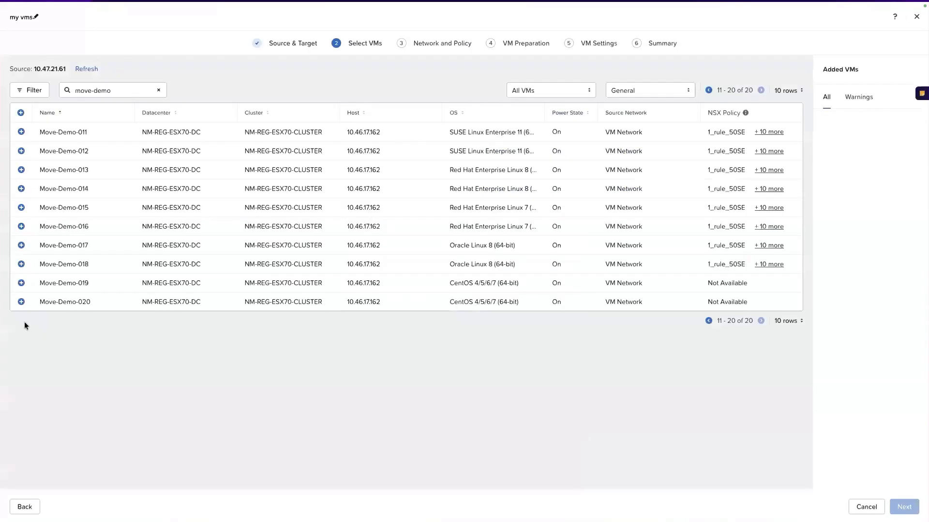
Add Move-Demo-015 and Move-Demo-016 to the plan, and map VM Network to ACME-VPC with subnet ACME-Net224.
left_click(21, 226)
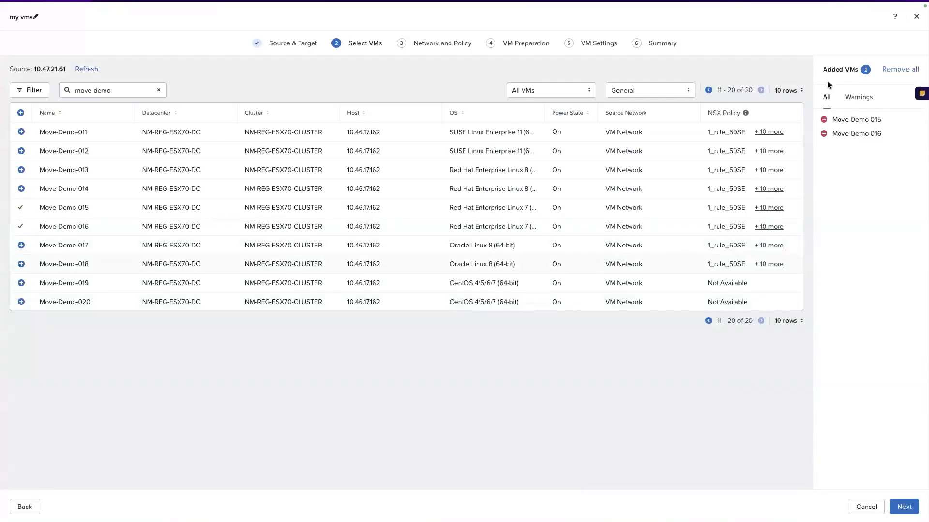
left_click(897, 508)
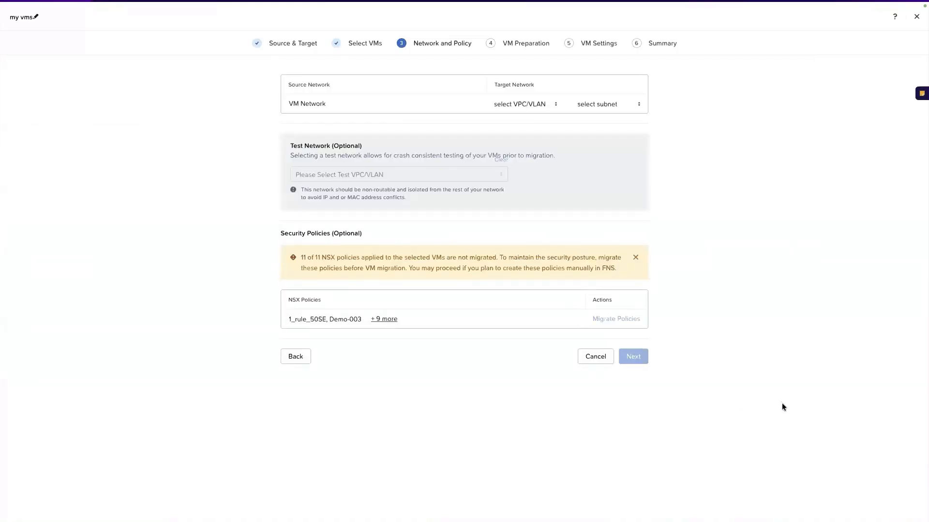
left_click(520, 106)
left_click(520, 127)
left_click(599, 105)
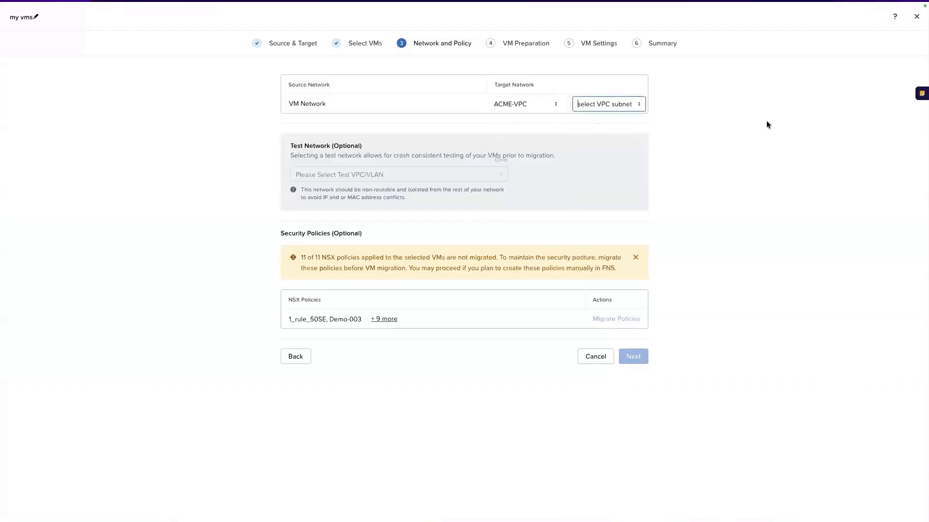
left_click(623, 124)
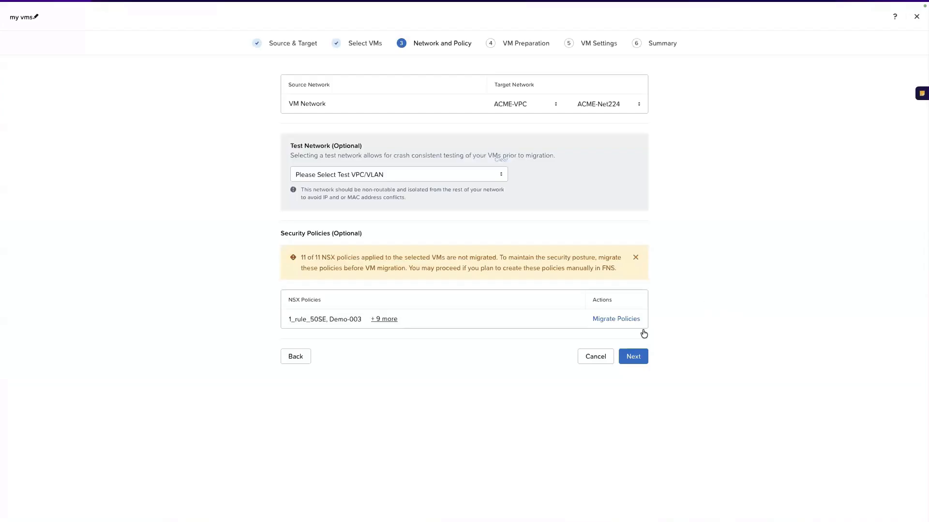
Create a policy migration plan named "my vm policies" for the NSX policies applied to the selected VMs.
left_click(621, 320)
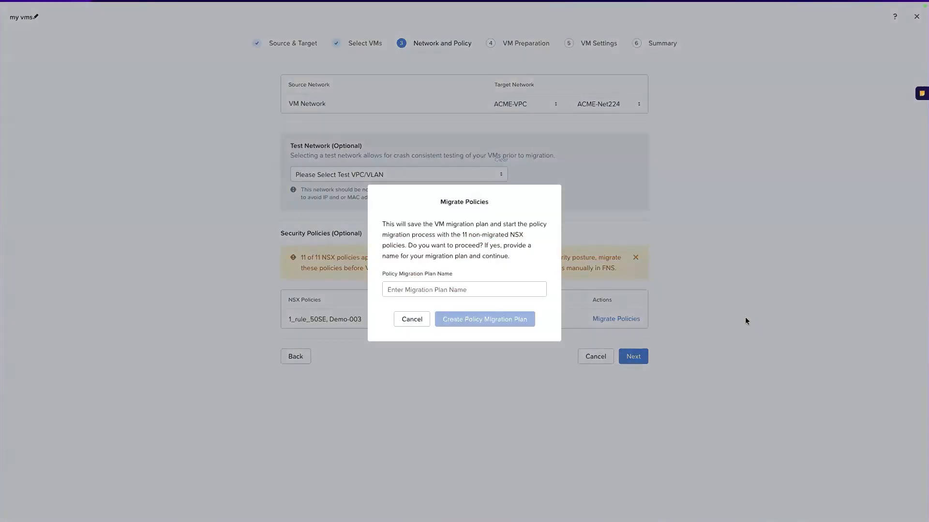
left_click(450, 292)
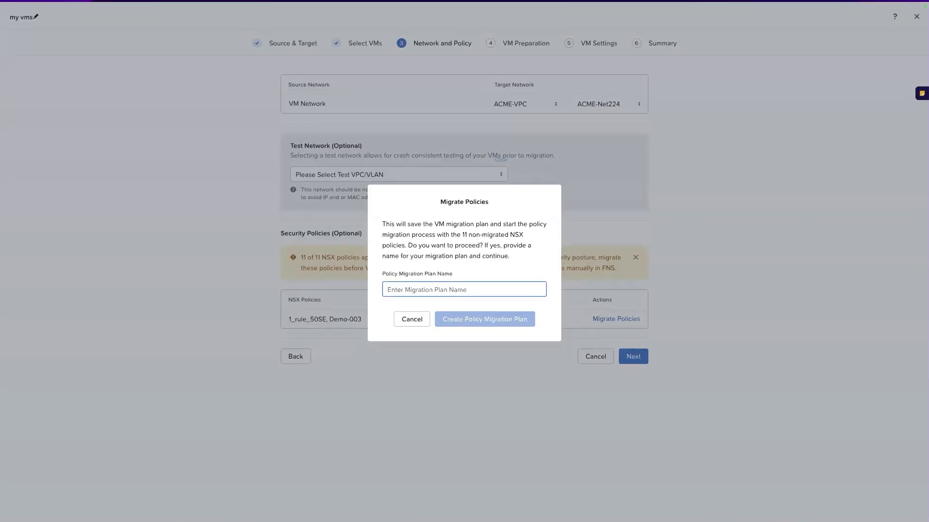
type("my vm policies")
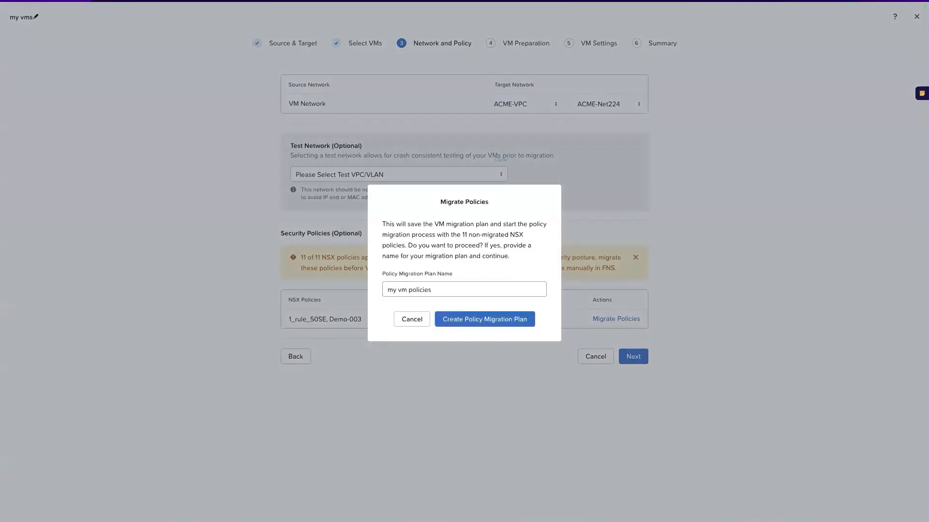
left_click(492, 325)
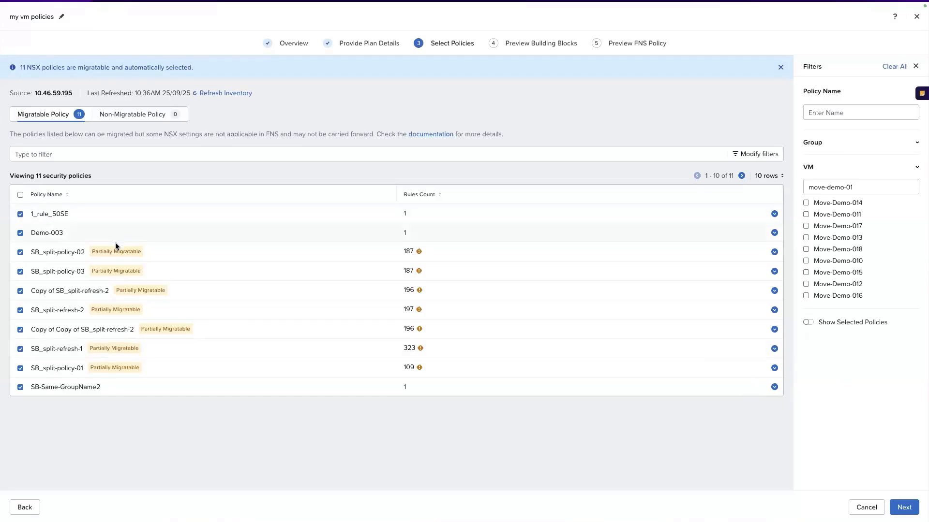
Examine the non-migratable rules of SB_split-policy-02, then continue to the building blocks preview with the selected policies.
left_click(775, 252)
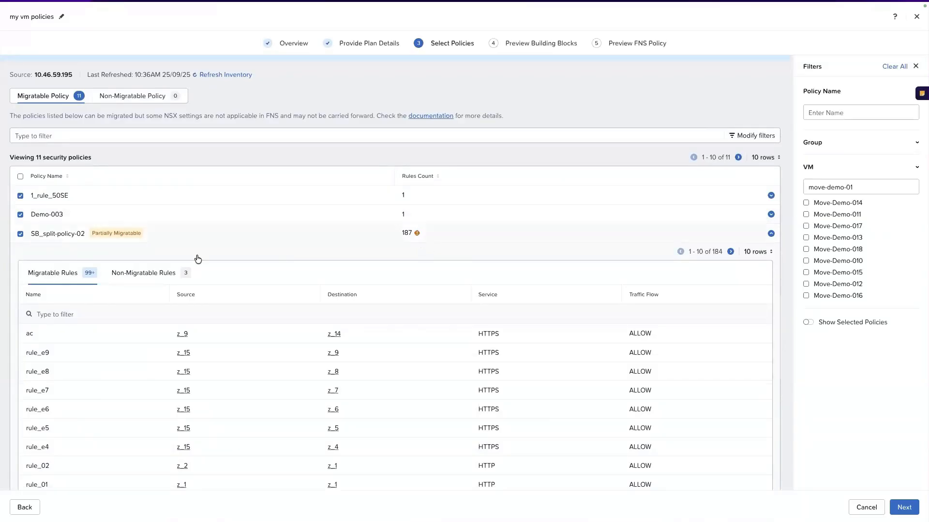
left_click(132, 262)
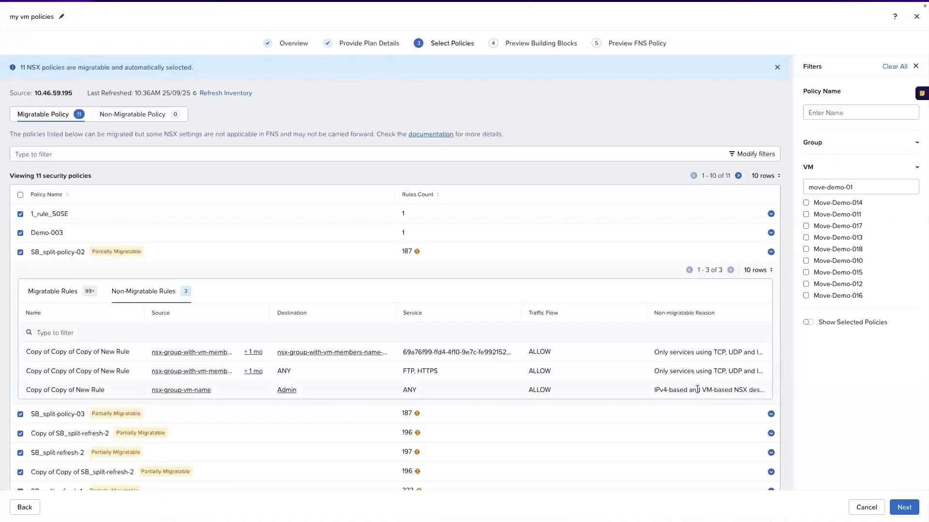
left_click(899, 507)
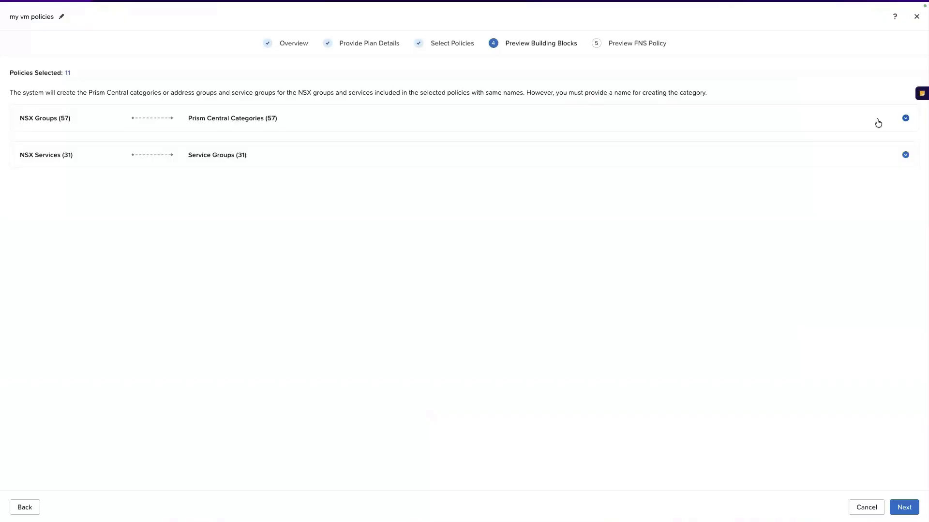
Review the NSX groups' Prism Central category mapping and open the policy mode options for 1_rule_50SE.1 in the FNS policy preview.
left_click(904, 118)
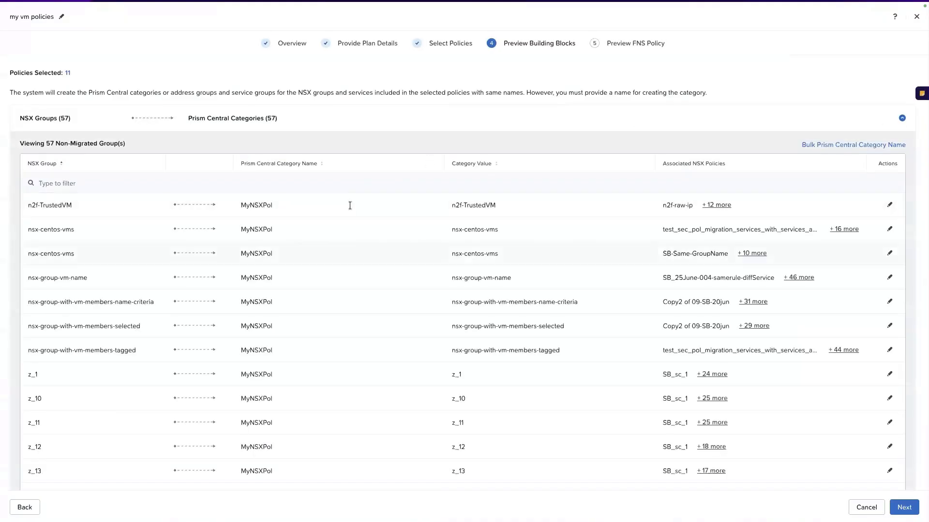
left_click(901, 507)
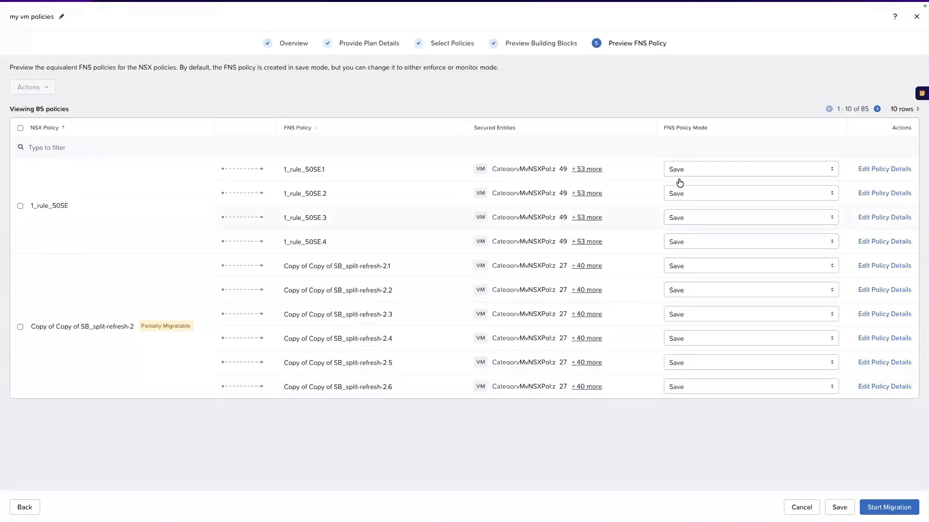
left_click(751, 170)
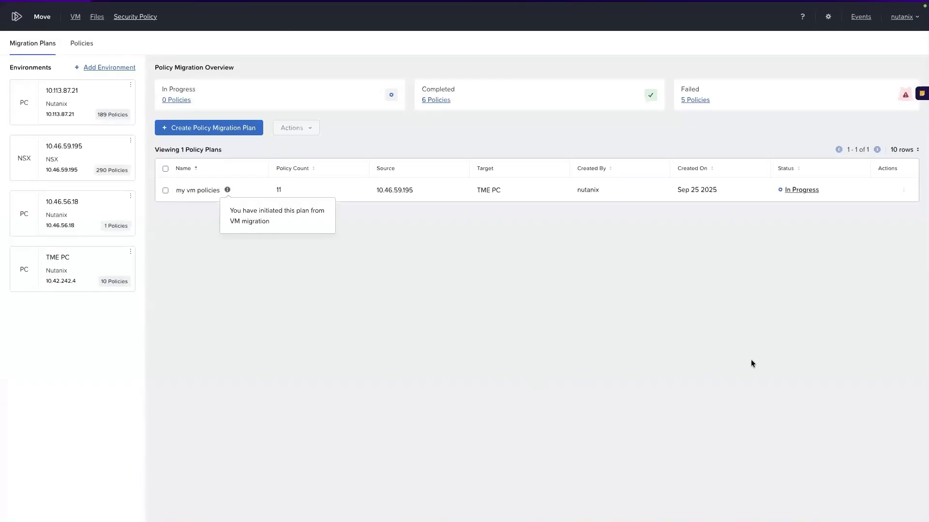
Reopen the "my vms" migration plan and advance it to VM preparation with its existing source, target, VM and network selections.
left_click(799, 194)
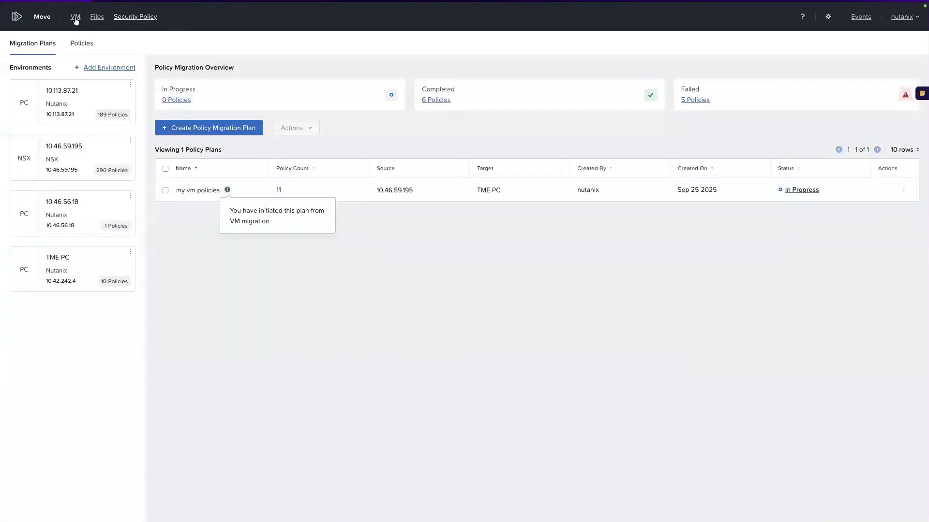
left_click(75, 17)
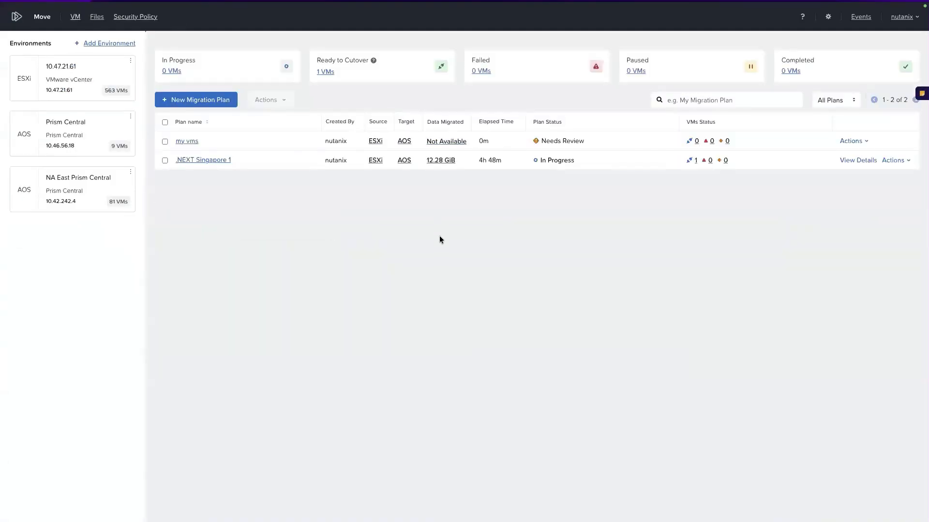
left_click(181, 142)
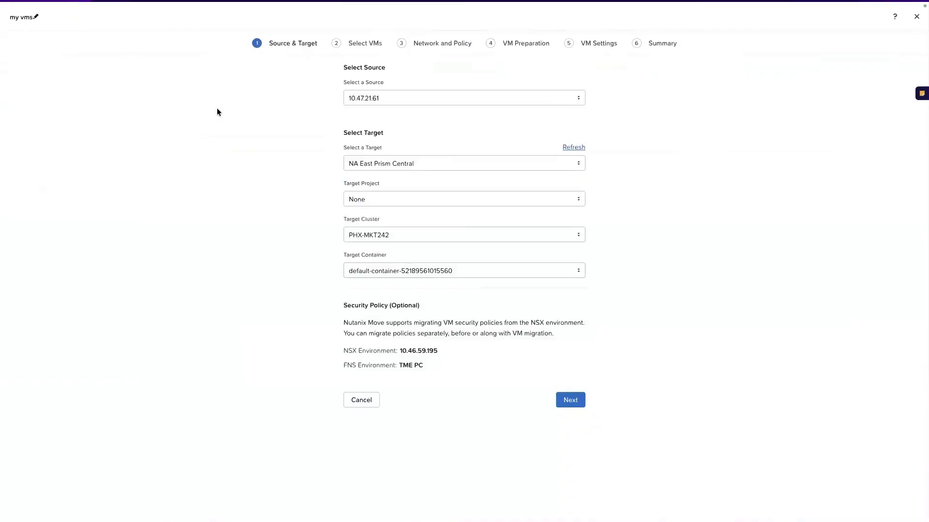
left_click(578, 400)
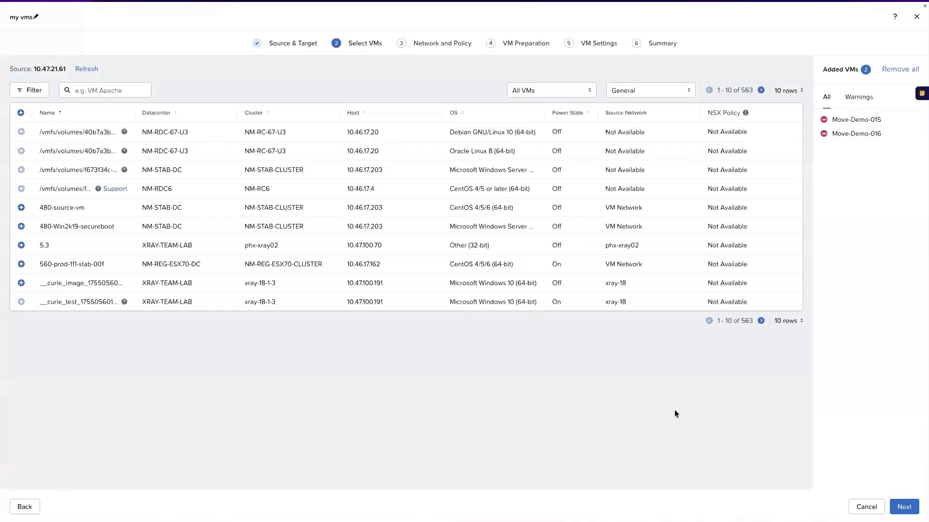
left_click(902, 509)
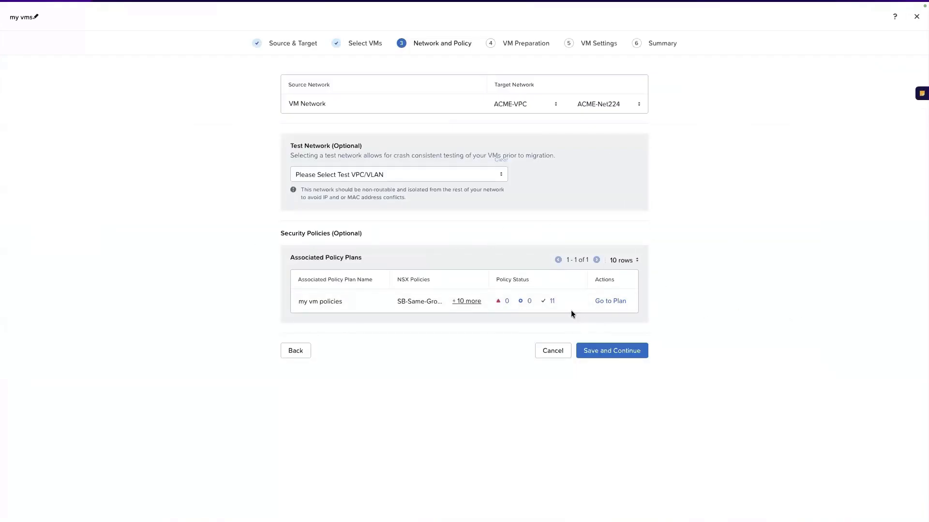
left_click(626, 351)
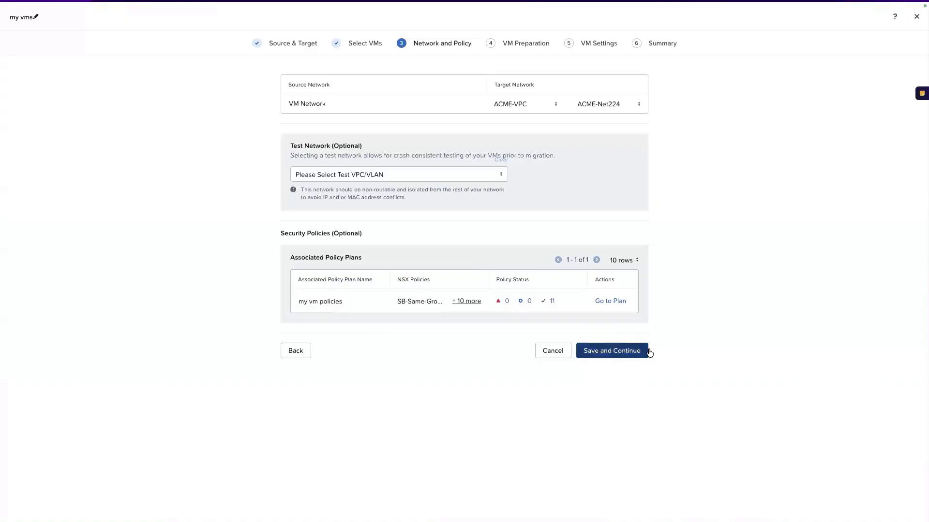
left_click(648, 353)
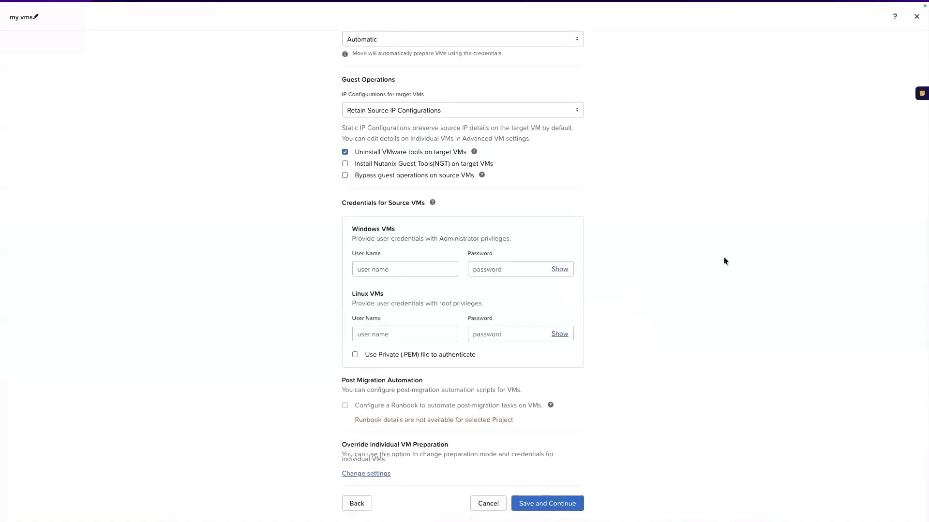
Enable Nutanix Guest Tools installation on the target VMs, and save user name "move" and the password as the Linux VMs' credentials.
scroll(652, 80, "up", 2)
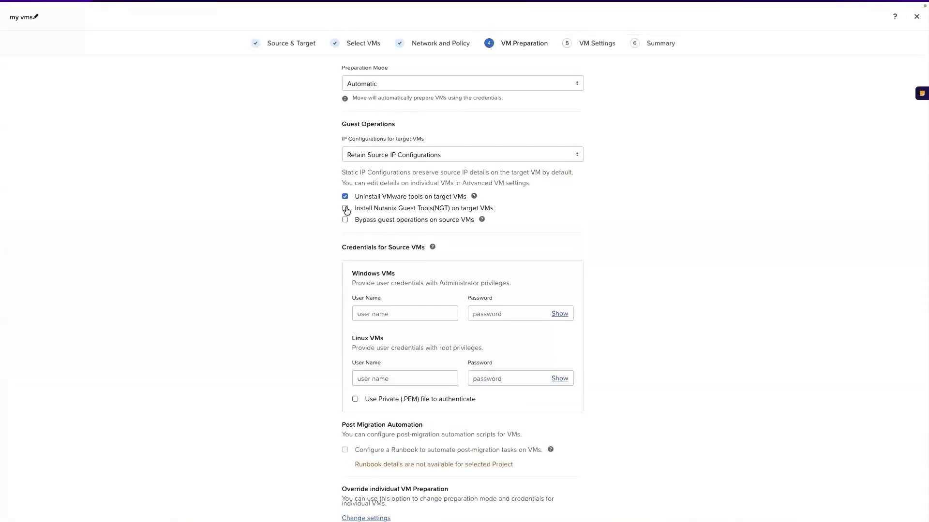
left_click(344, 208)
left_click(404, 374)
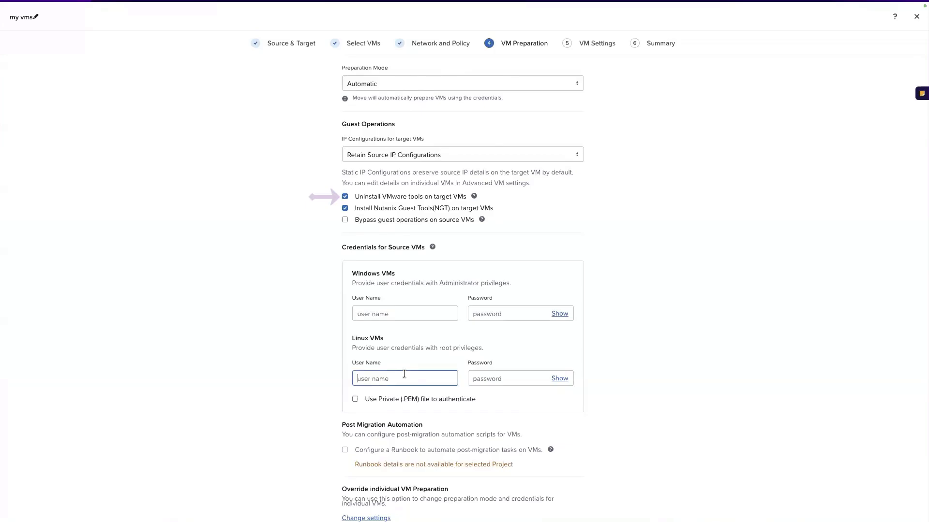
type("moiv")
key("BackSpace")
key("BackSpace")
type("ve")
key("Tab")
type("*********")
scroll(467, 416, "down", 2)
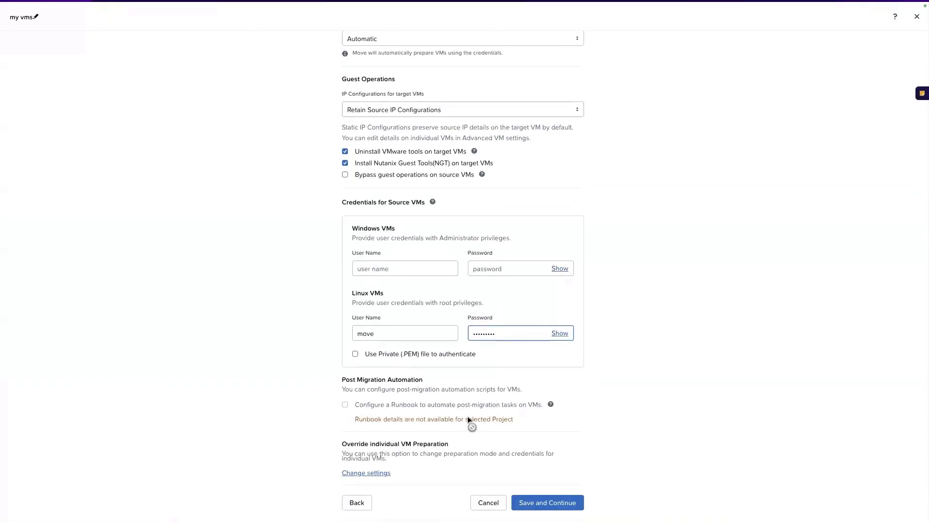
left_click(547, 501)
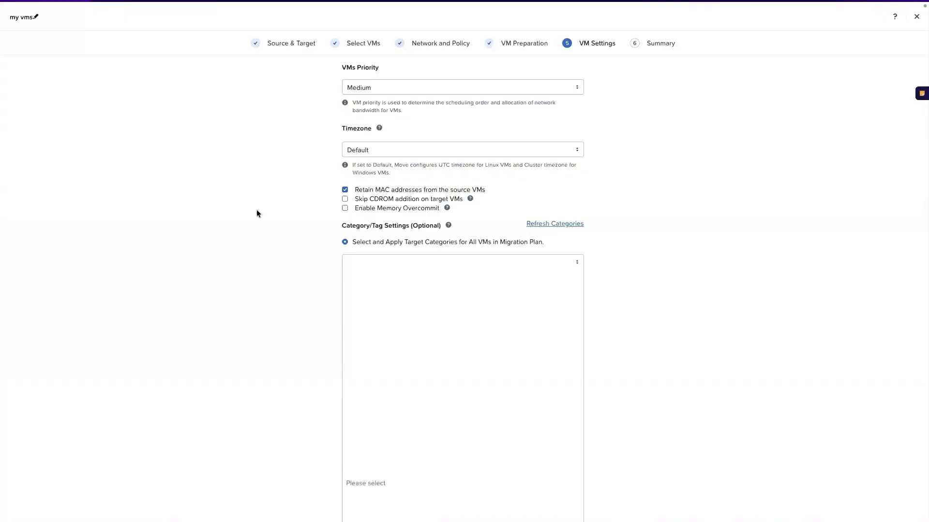
Save the default VM settings, including Configure Target VM Properties, and continue to the plan summary.
scroll(269, 214, "down", 9)
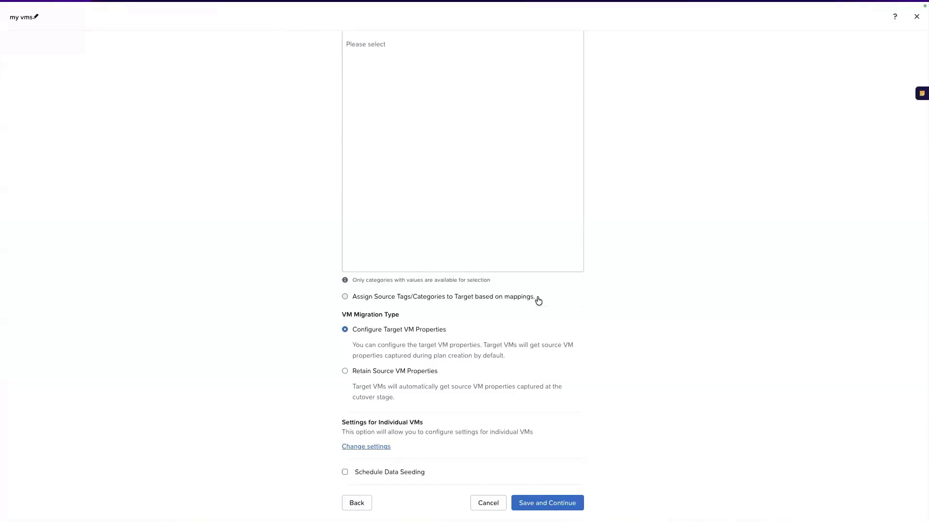
left_click(550, 503)
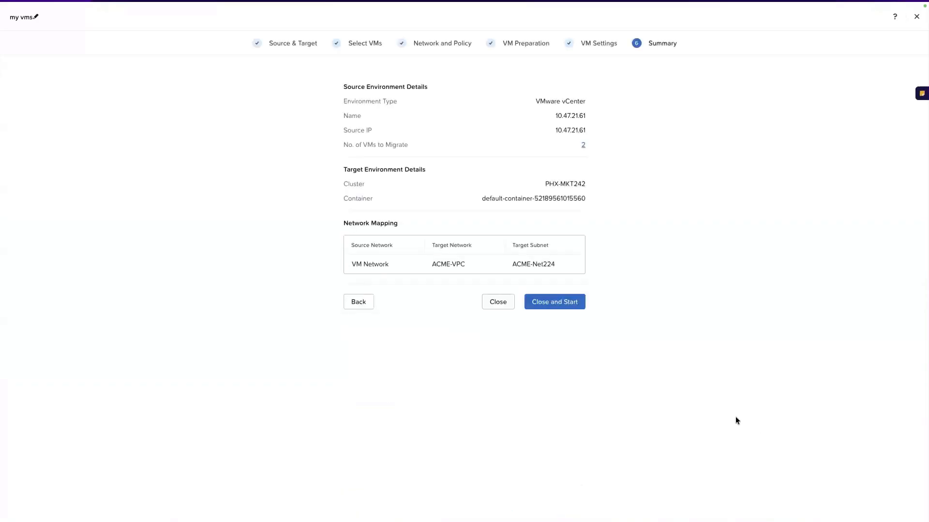